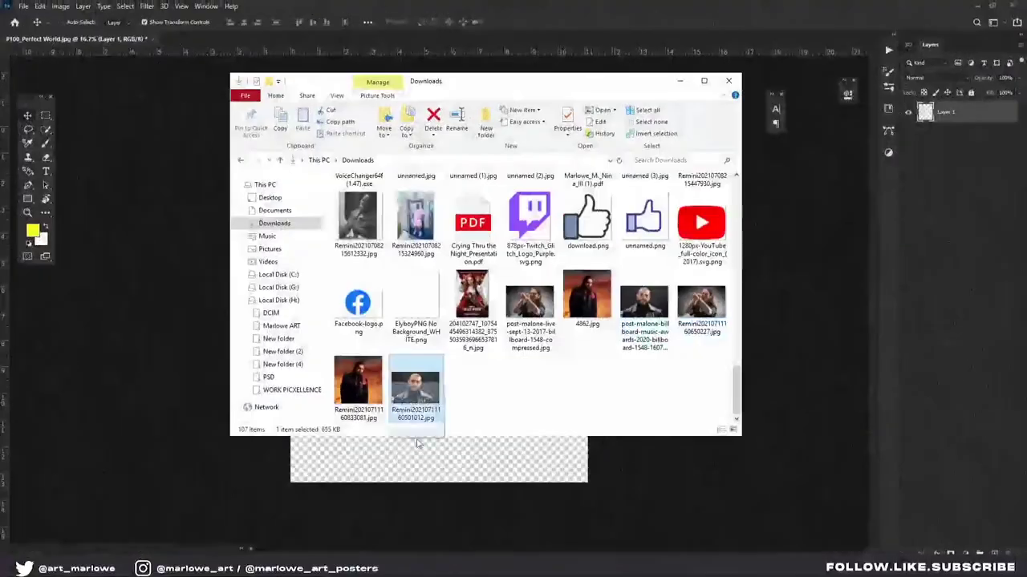
- Drag the tattoo-faced portrait photo onto the poster canvas as a new layer
left_click_drag(416, 443, 249, 143)
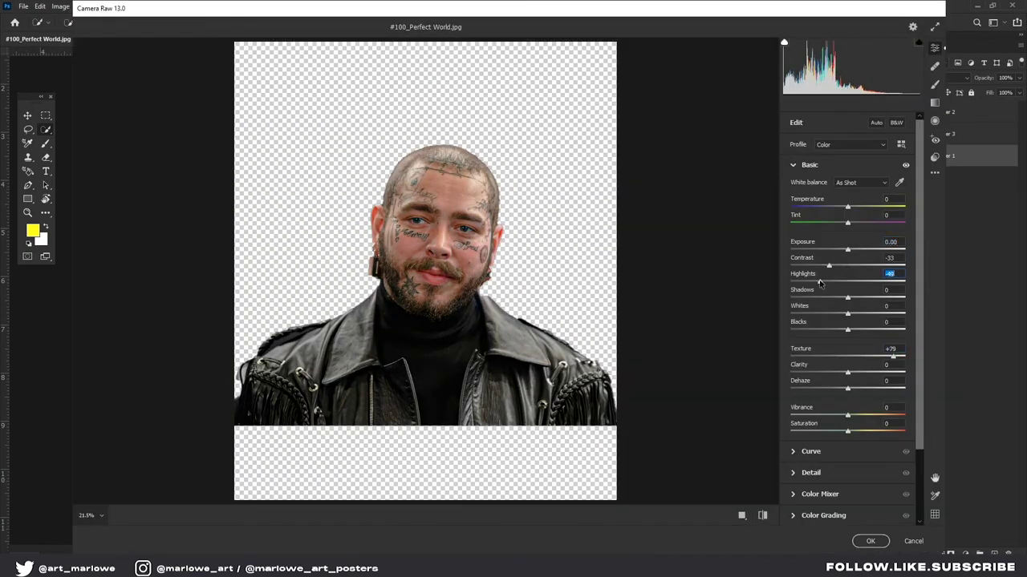
- Set the front portrait's Camera Raw Contrast to -33 and Texture to +79
left_click_drag(847, 373, 876, 372)
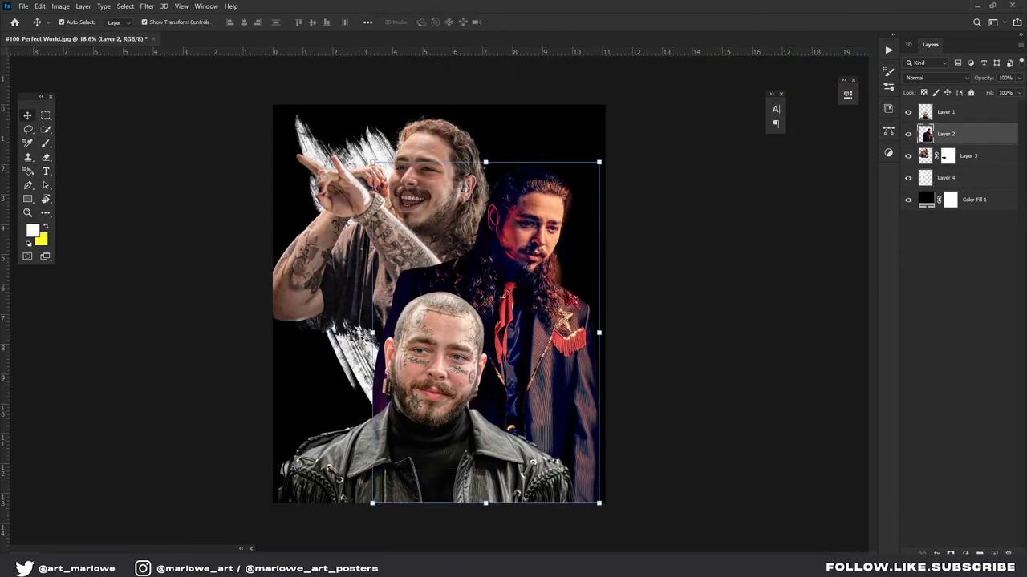
- Select Layer 4 and paint rough white grunge strokes behind the portraits
left_click(926, 179)
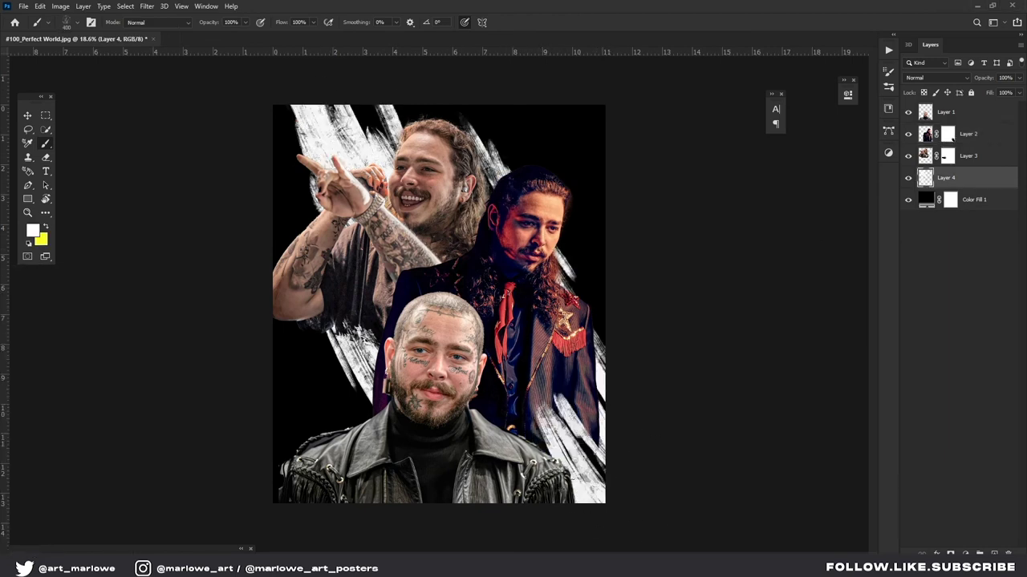
scroll(329, 268, "up", 2)
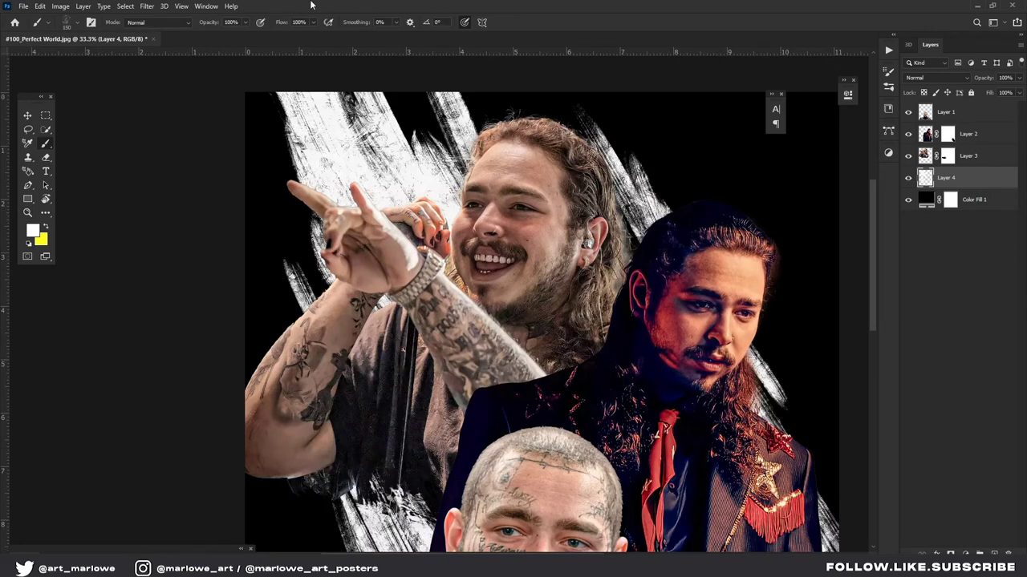
scroll(320, 251, "down", 2)
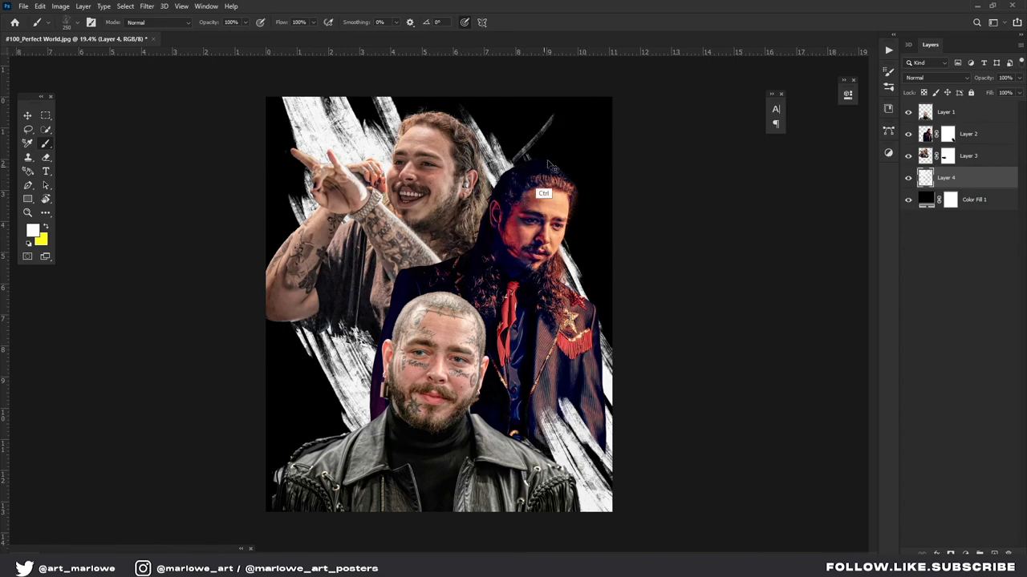
- Duplicate the white strokes and mirror the copy over to the right side
key("ctrl+j")
key("ctrl+t")
left_click_drag(502, 361, 520, 361)
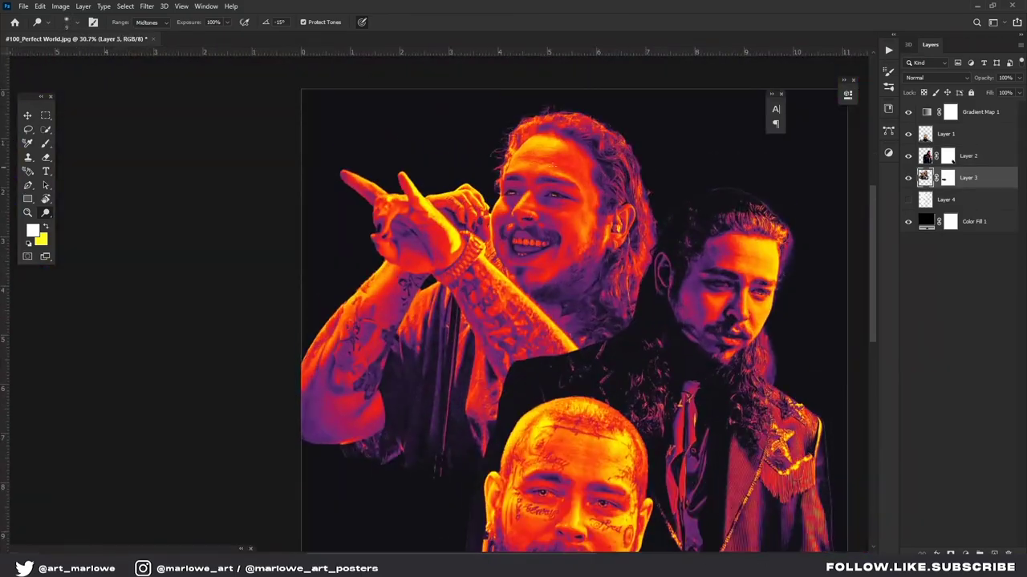
- Save the poster as Post.psd and place the Fire Overlay 4 image into it
key("ctrl+shift+s")
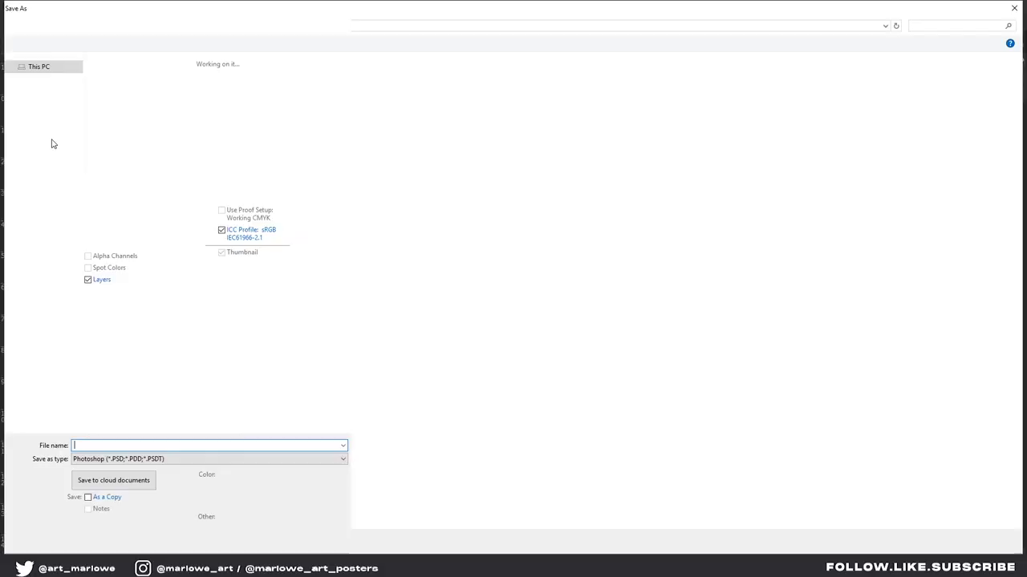
type("M")
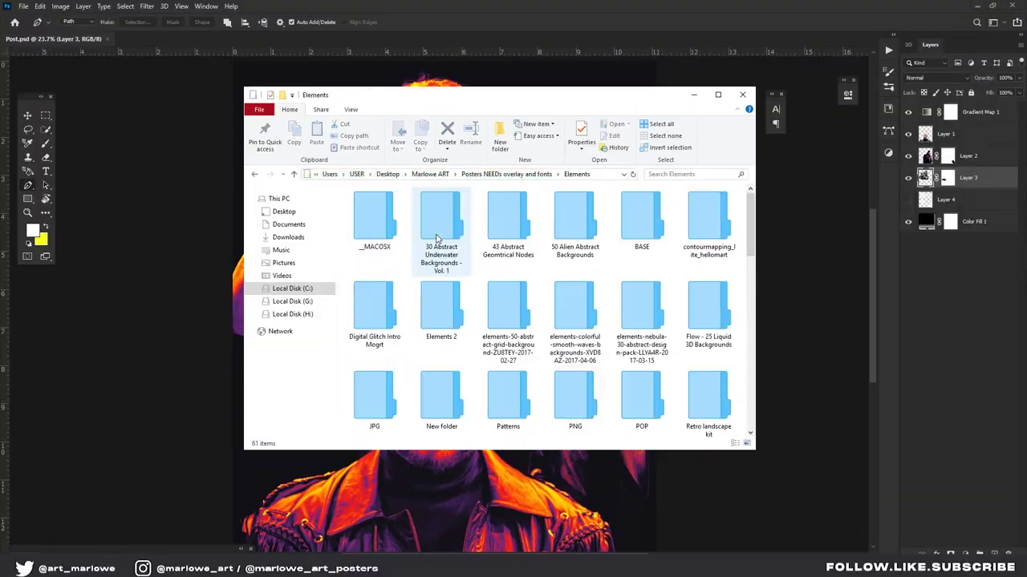
left_click_drag(544, 215, 481, 320)
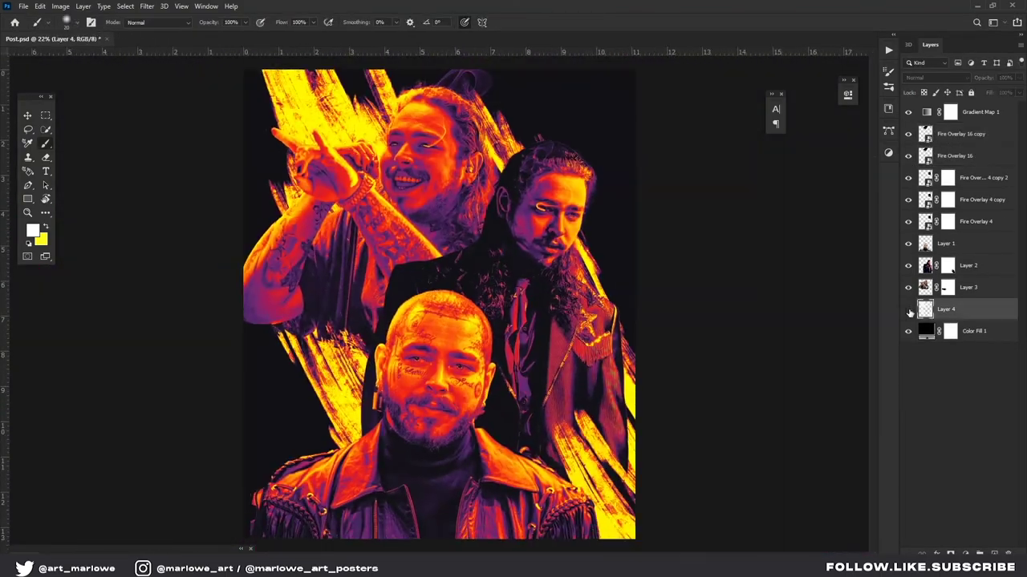
- Add a new layer and paint fiery strokes with a different brush preset
left_click(909, 309)
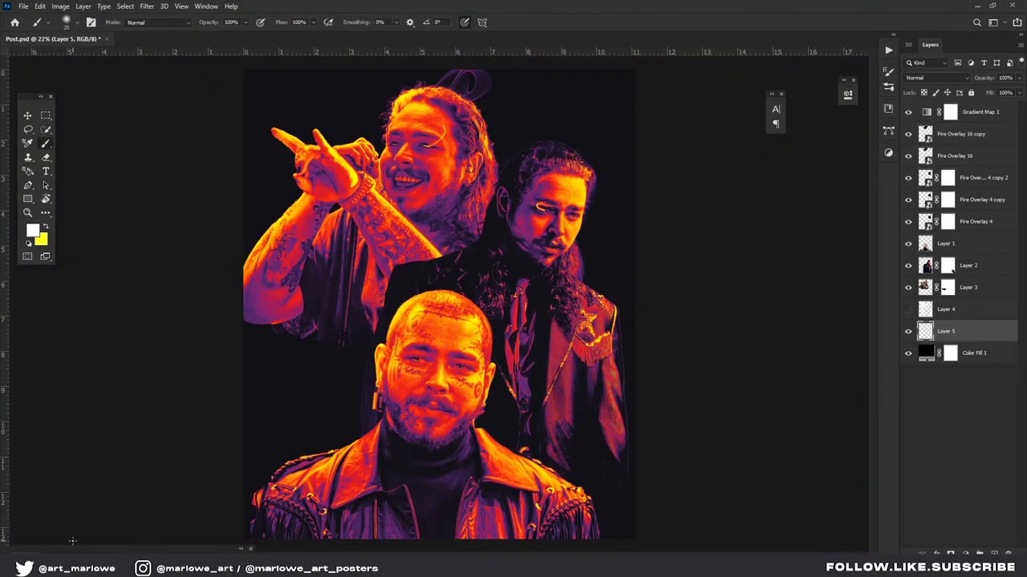
right_click(501, 282)
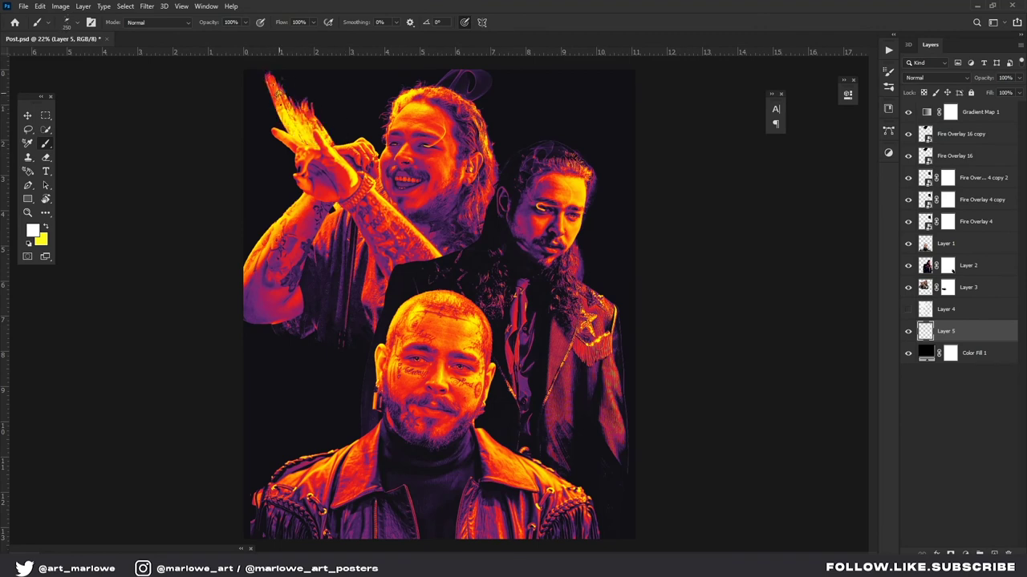
right_click(500, 265)
double_click(561, 379)
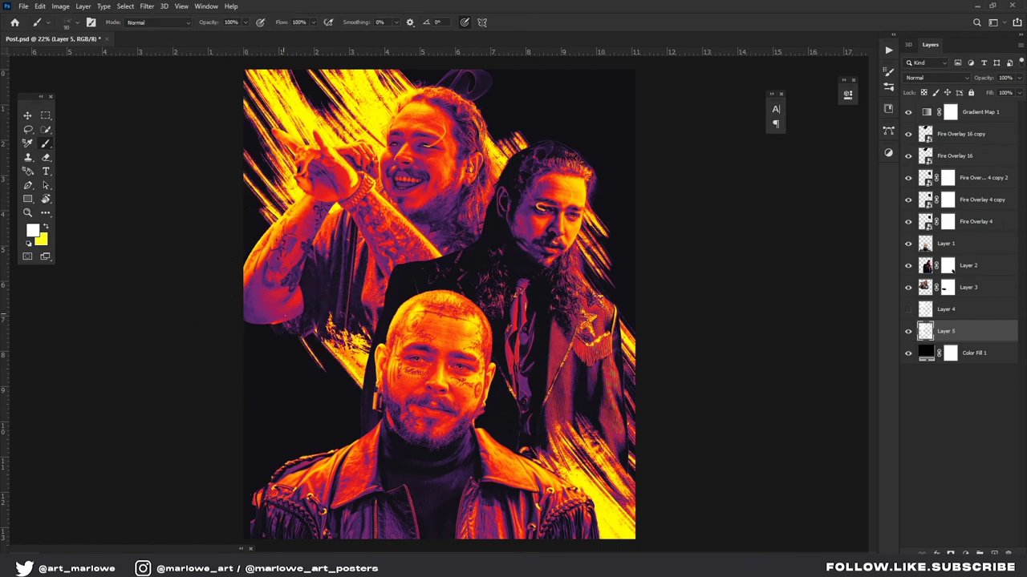
scroll(439, 305, "down", 1)
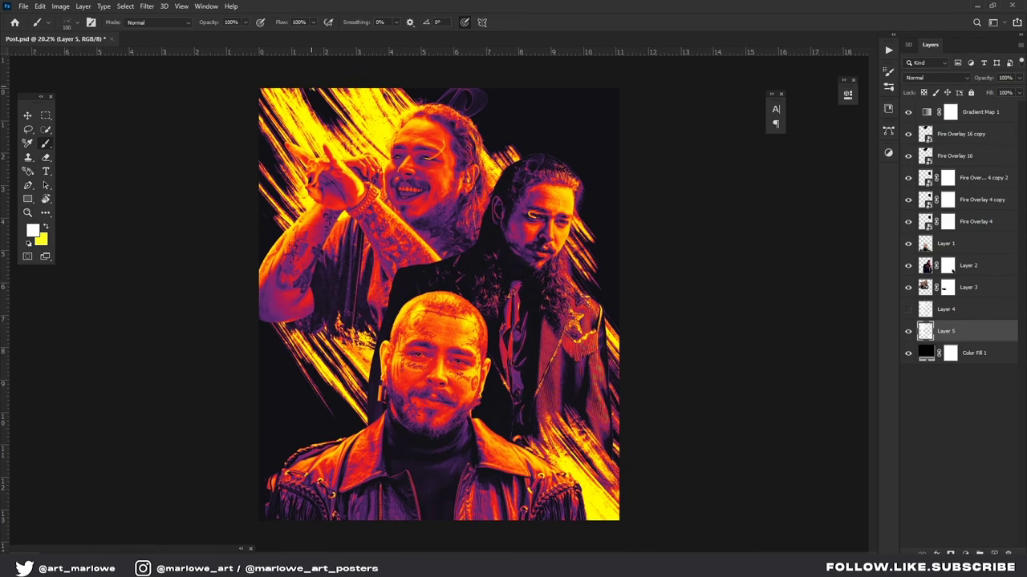
key("alt+bracketright")
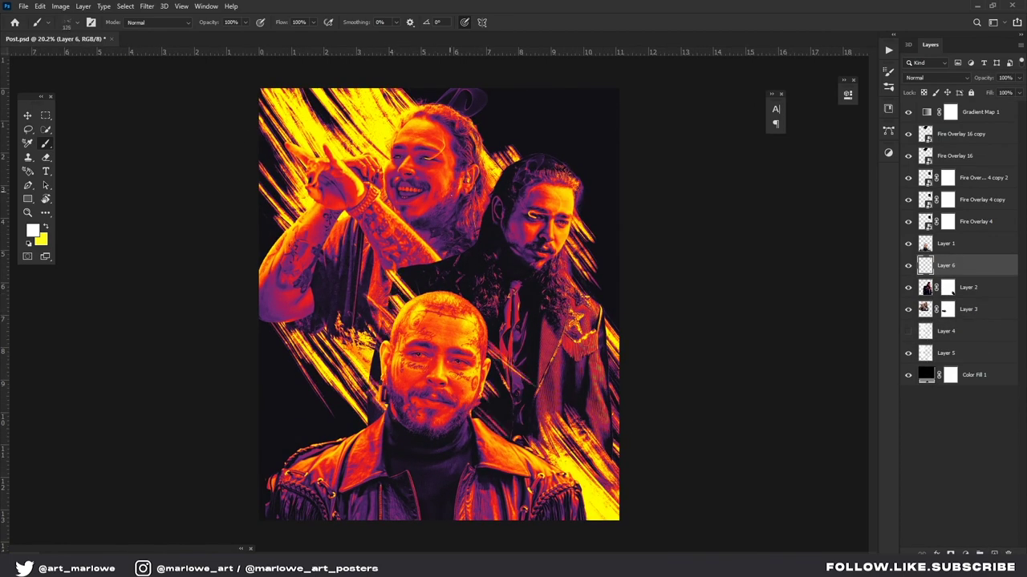
scroll(449, 321, "down", 1)
scroll(449, 321, "up", 5)
scroll(450, 321, "down", 1)
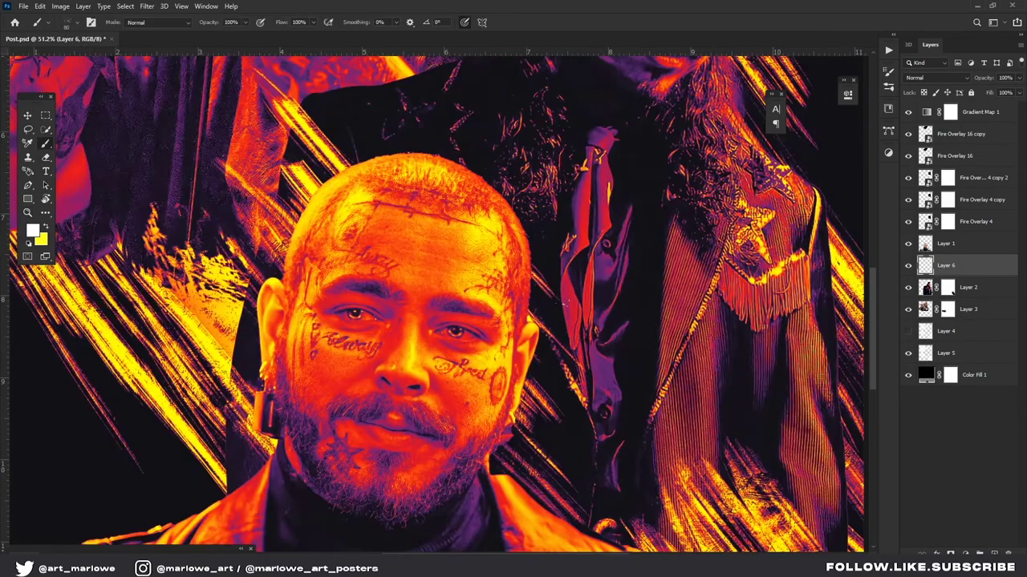
scroll(449, 321, "down", 2)
- Erase parts of the strokes with a different eraser brush, then touch up with the Brush
key("e")
scroll(463, 210, "down", 4)
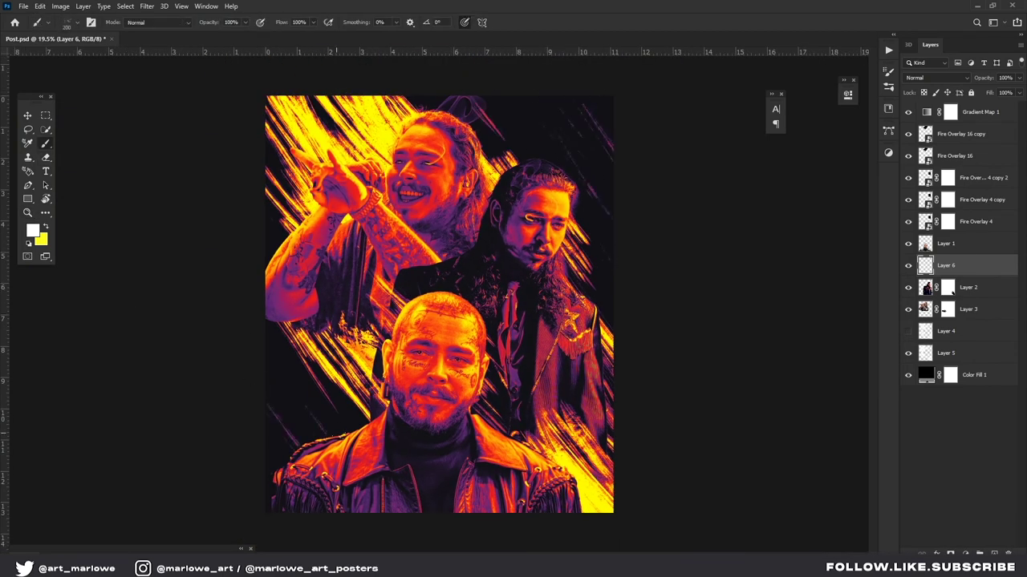
scroll(491, 287, "down", 1)
scroll(449, 269, "up", 2)
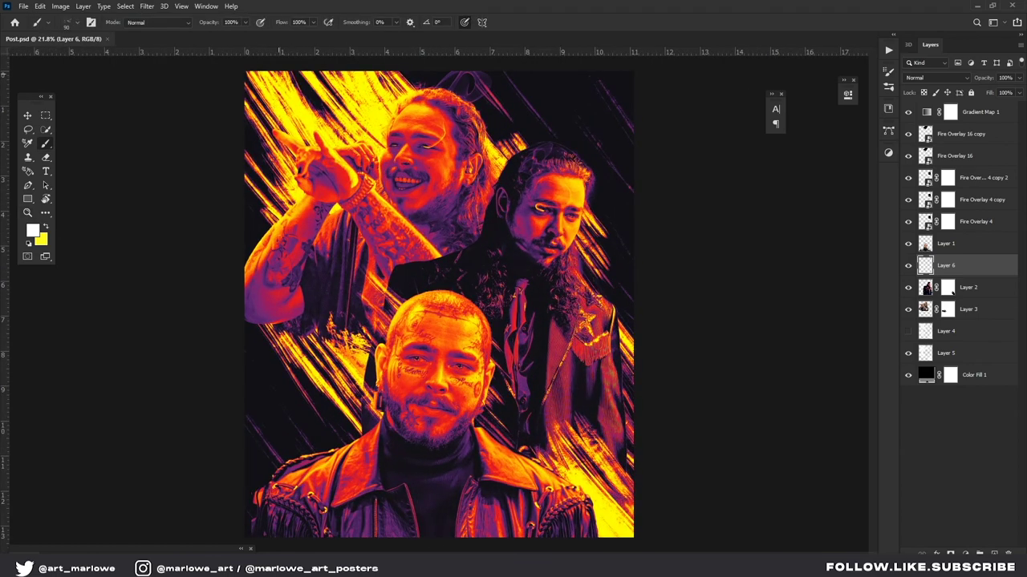
right_click(409, 253)
double_click(501, 346)
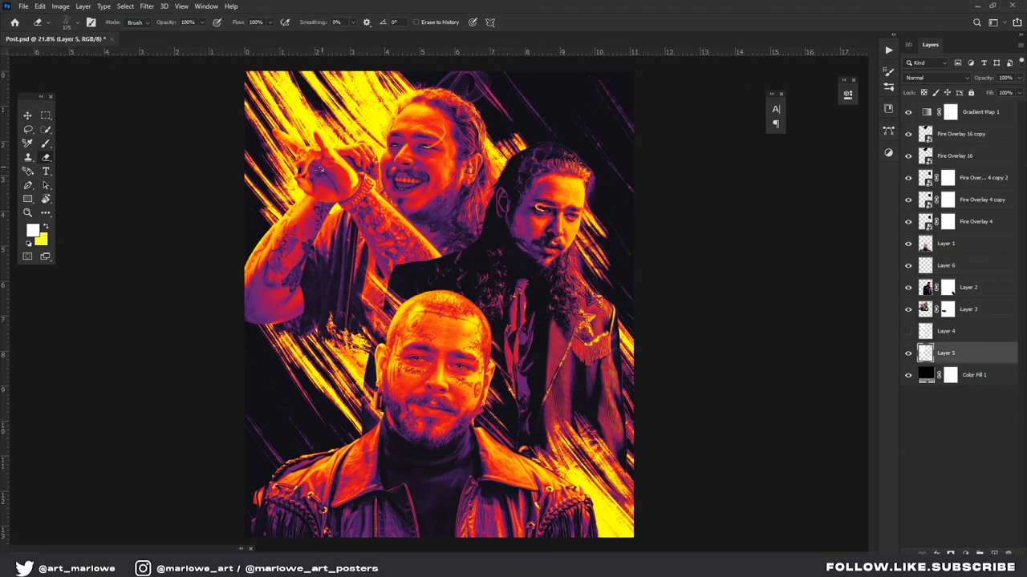
key("b")
scroll(442, 314, "down", 2)
scroll(369, 163, "up", 3)
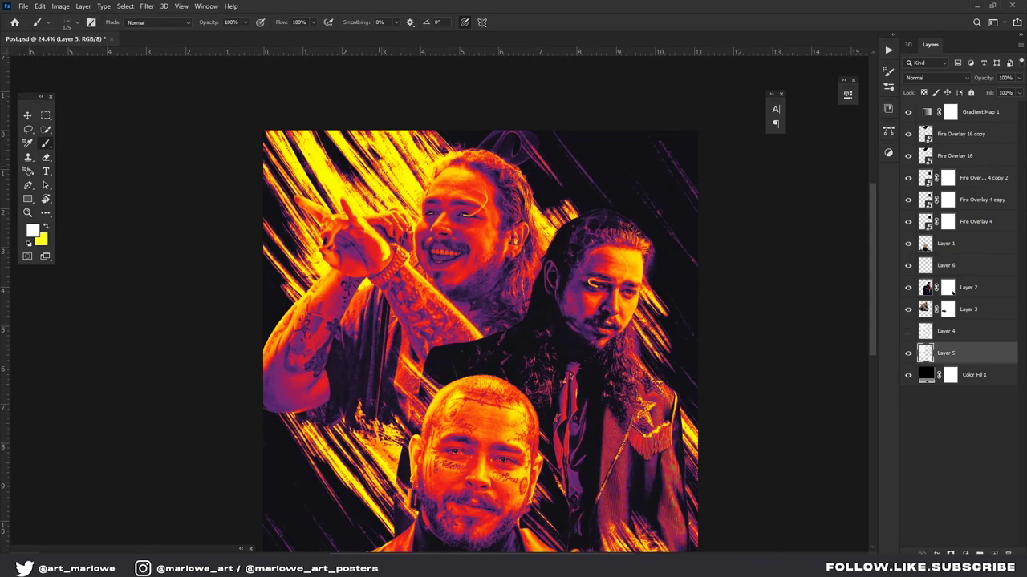
- Create a new blank layer, Layer 7, above Fire Overlay 16 copy
key("z")
scroll(324, 152, "down", 2)
scroll(631, 213, "up", 2)
key("ctrl+shift+alt+n")
- Fill Layer 7 with red and apply a Filter Gallery texture to it
key("alt+BackSpace")
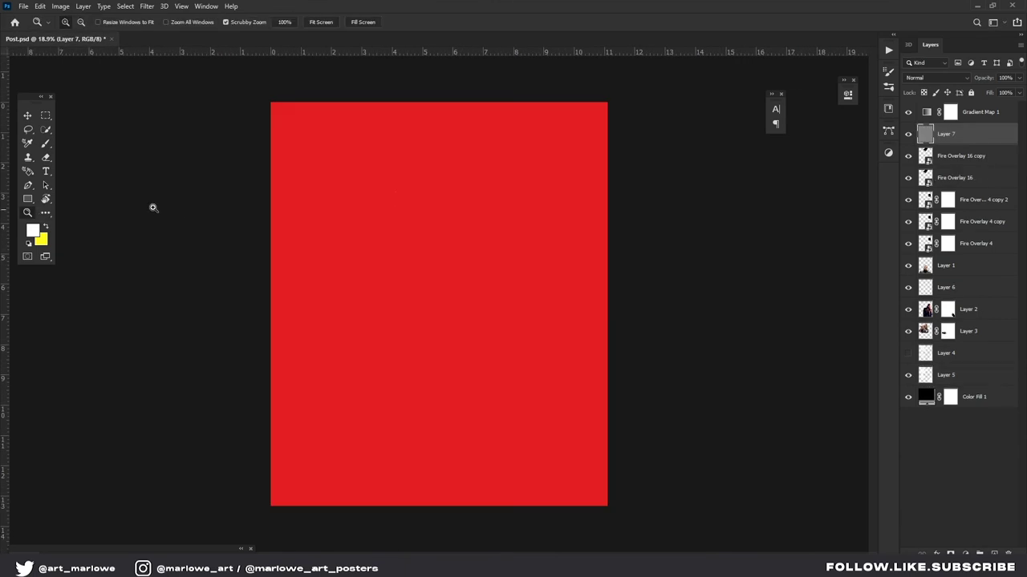
left_click(147, 6)
left_click(167, 50)
key("Return")
- Choose another texture effect and open the WRAP ME! Plastic Wrap.psd texture file
left_click(146, 5)
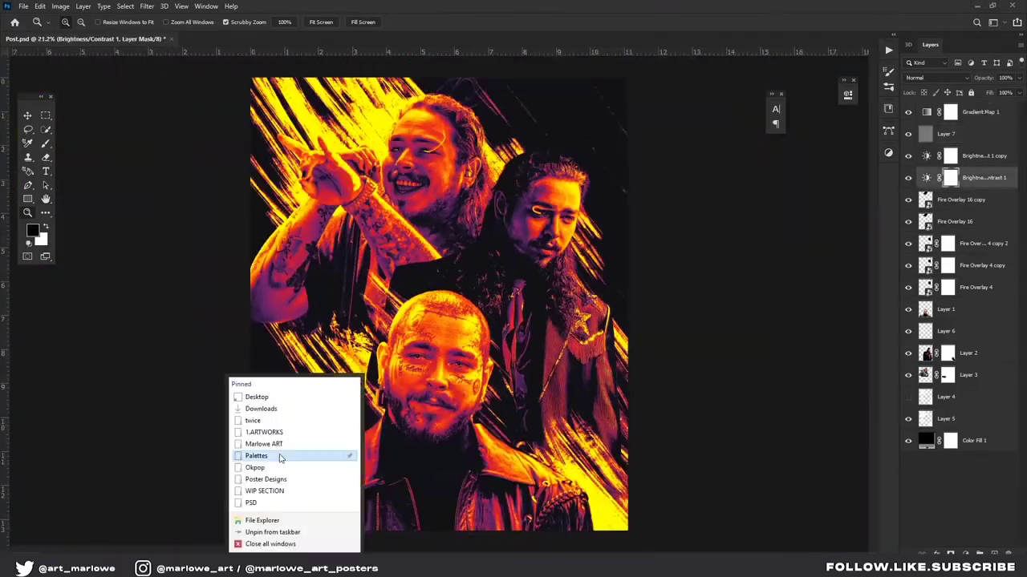
left_click(345, 521)
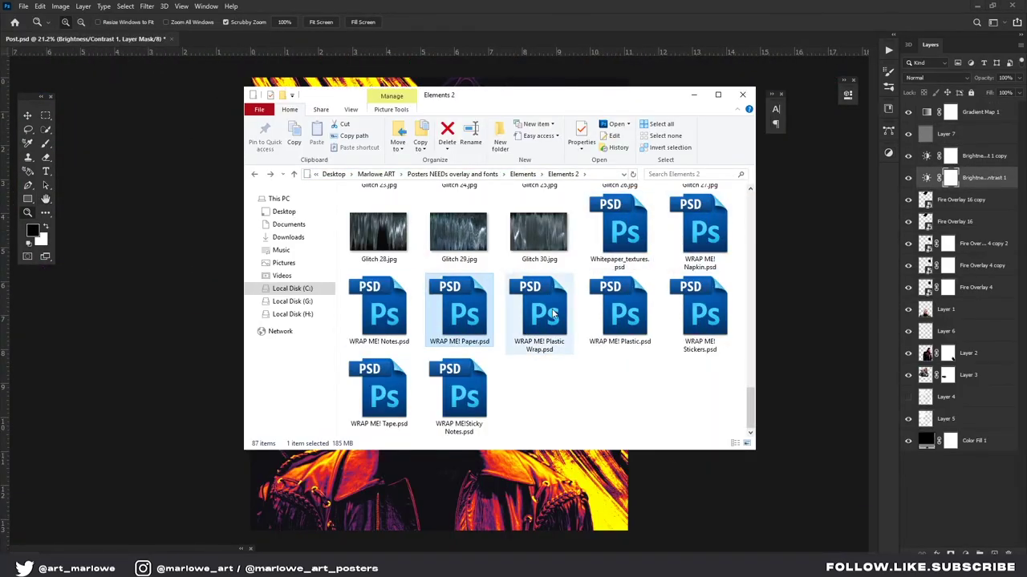
double_click(552, 314)
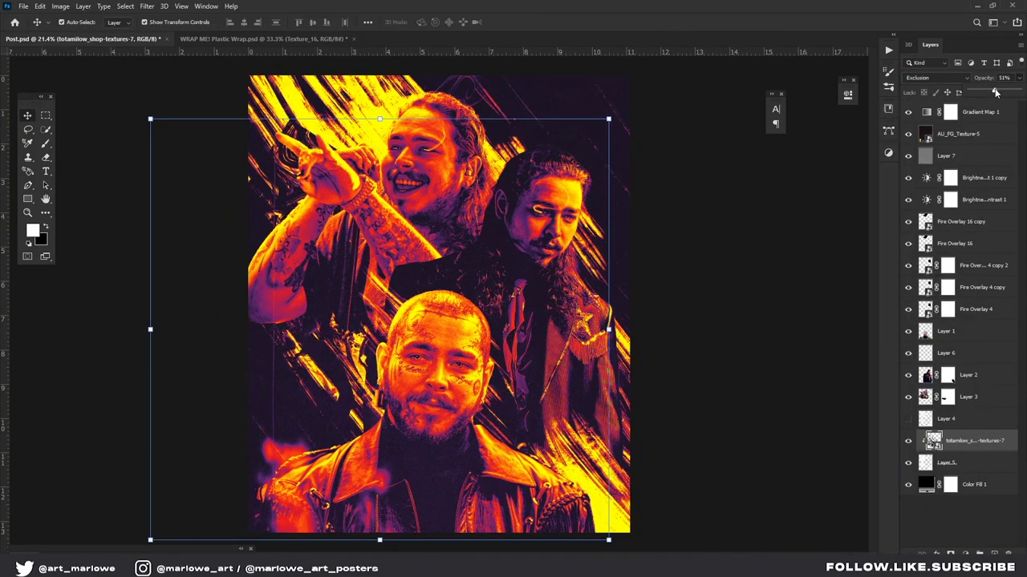
- Commit the resized grunge texture, then type and reposition the tilted POST text
key("Return")
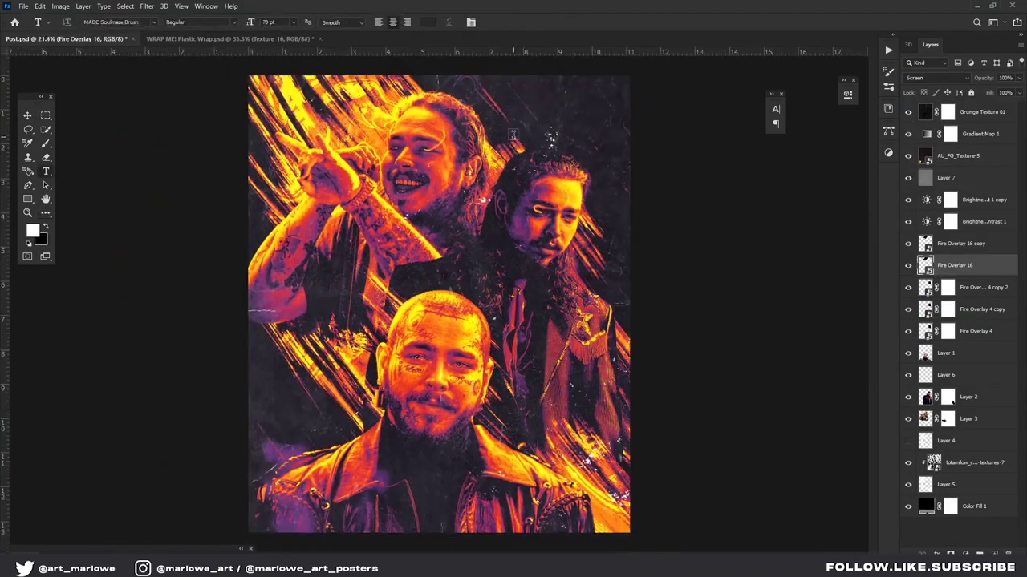
type("ST MALONE")
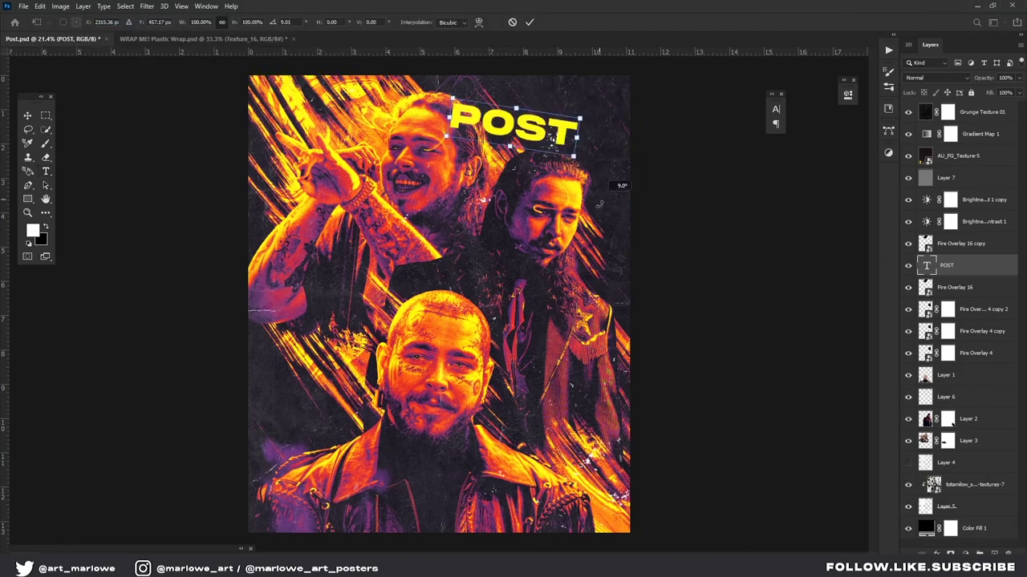
left_click_drag(425, 256, 445, 247)
scroll(486, 294, "up", 1, "alt")
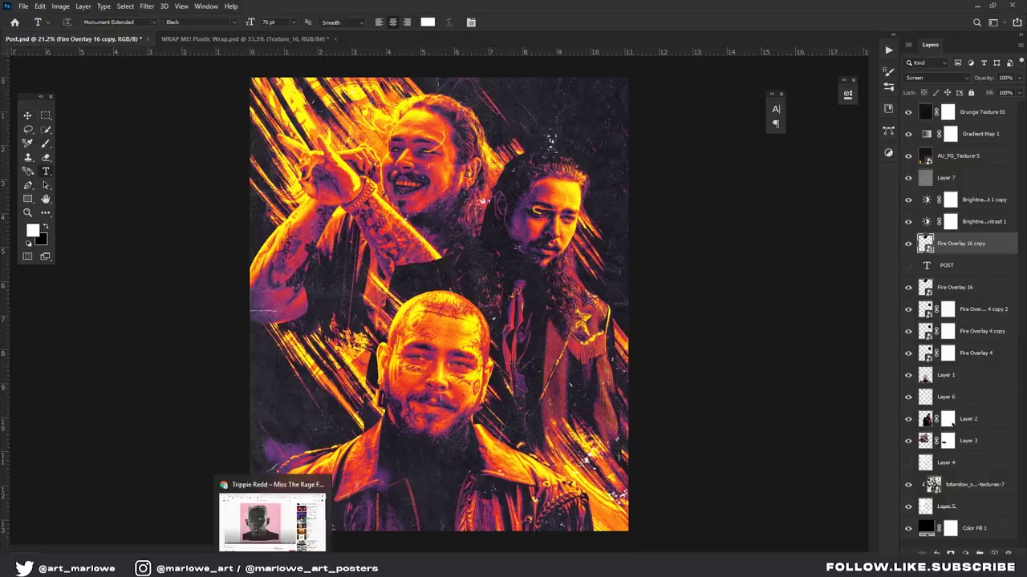
- Add the yellow POST MALONE. title text at the bottom left of the poster
left_click(283, 391)
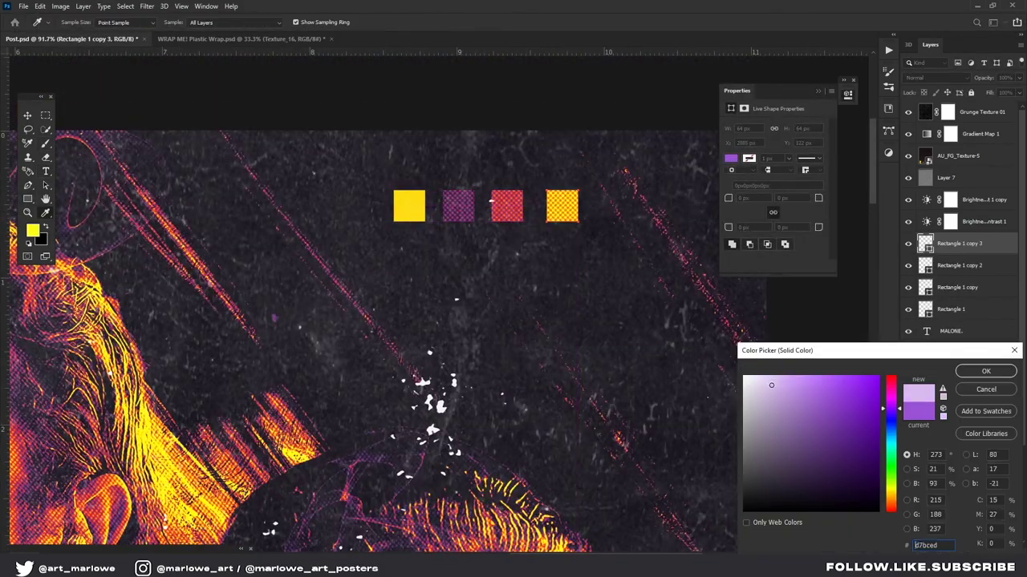
scroll(685, 278, "down", 4)
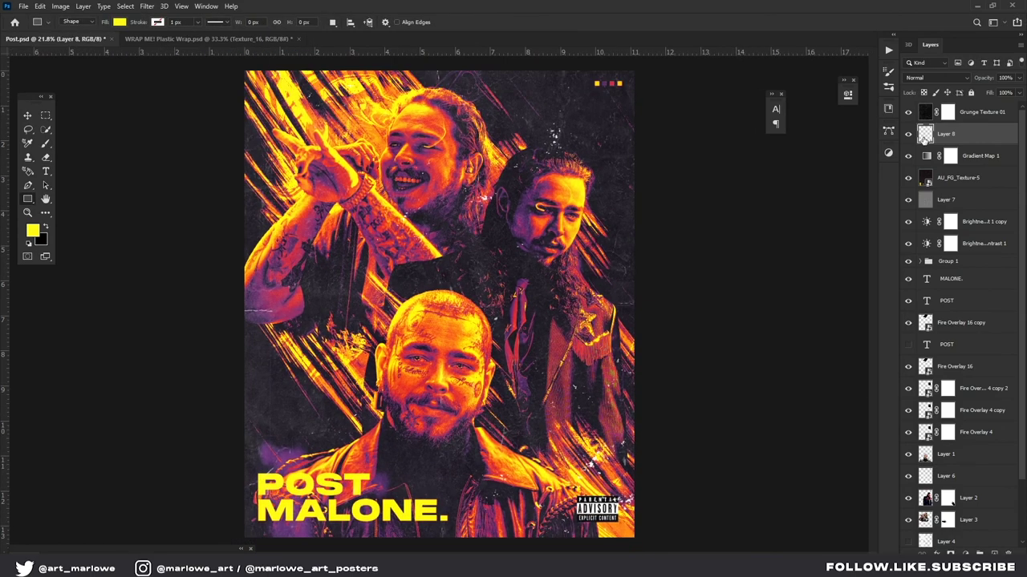
- Create Layer 9 and paint white specks with the Flat-Thick-Dry brush
key("ctrl+shift+alt+n")
key("b")
right_click(526, 285)
key("Escape")
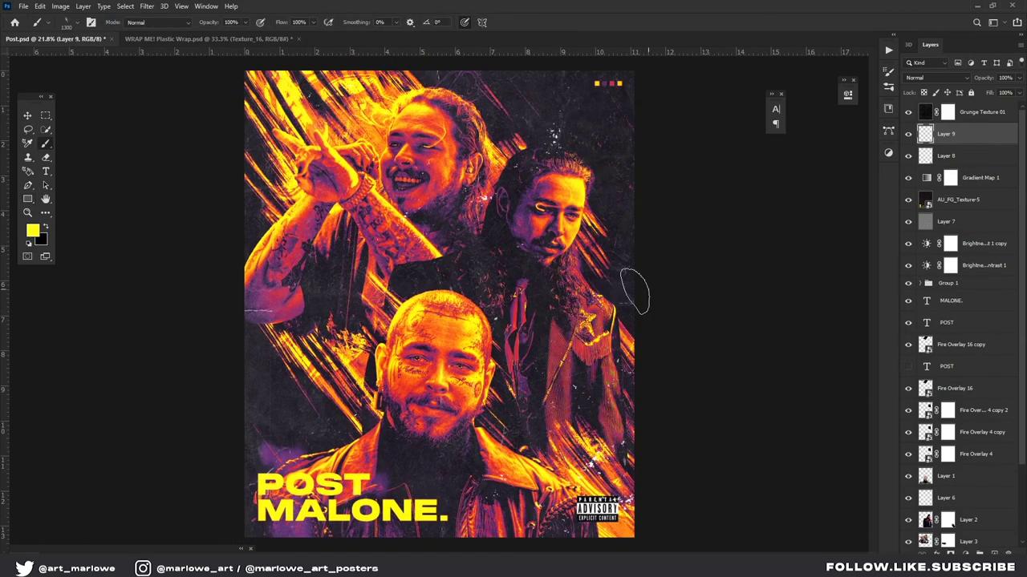
right_click(634, 294)
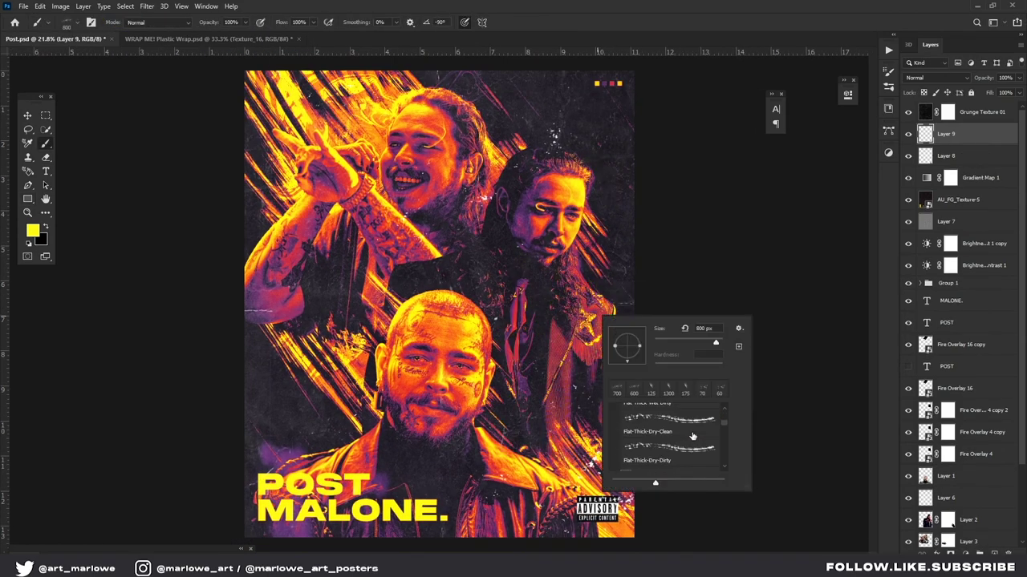
double_click(692, 431)
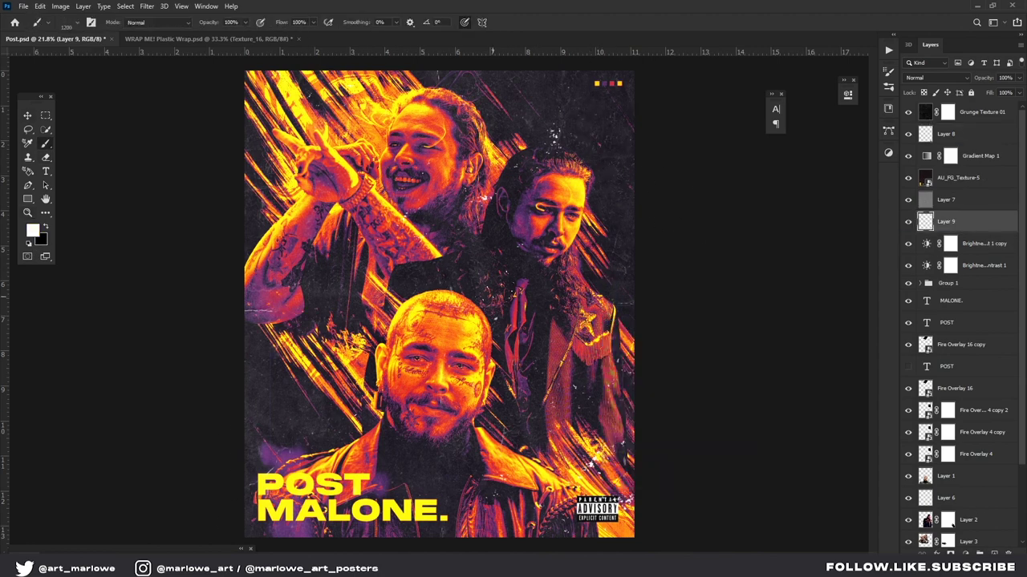
scroll(654, 343, "up", 3)
scroll(654, 343, "down", 3)
scroll(654, 343, "down", 1)
scroll(654, 344, "up", 2)
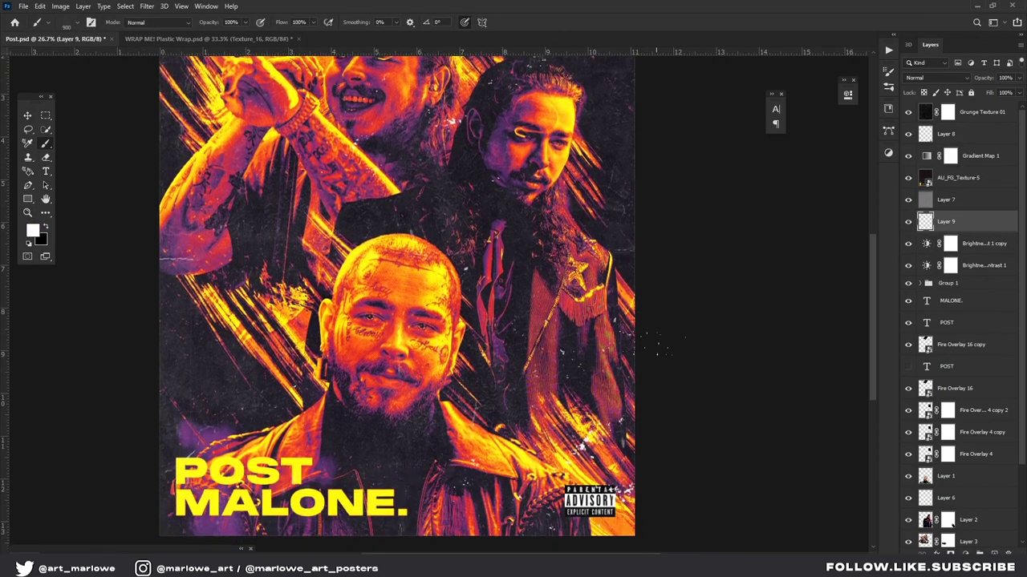
scroll(654, 343, "up", 1)
scroll(633, 353, "down", 2)
key("Return")
key("b")
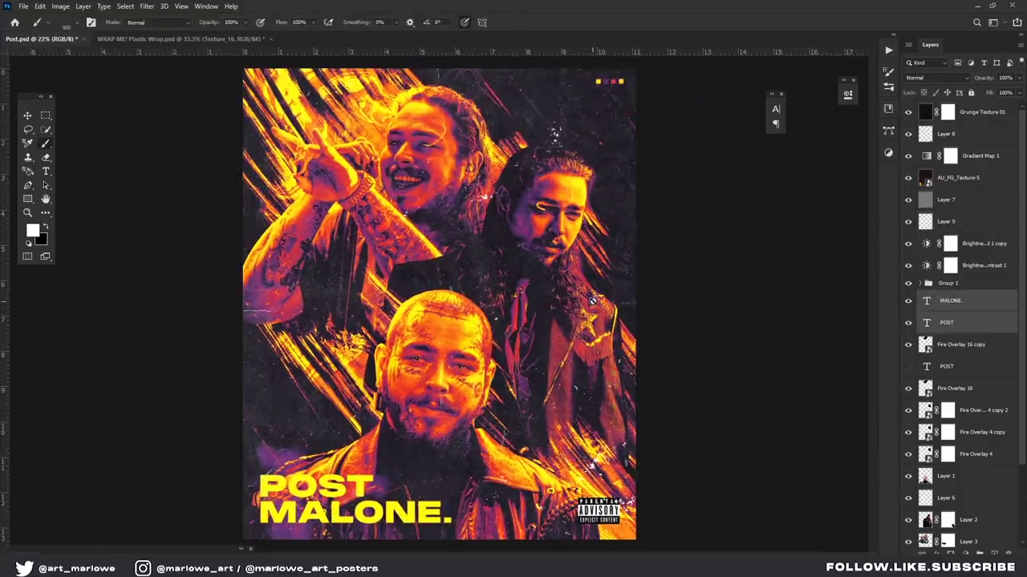